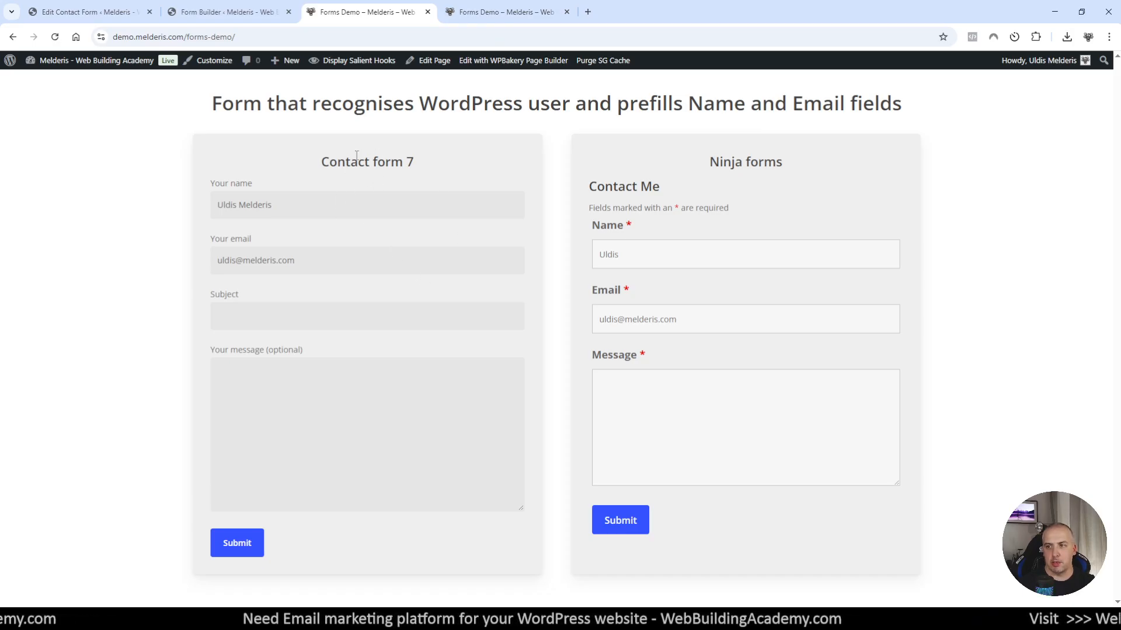
- Examine the prefilled name and email fields in the Contact form 7 and Ninja forms examples on the demo page
drag(331, 162, 427, 172)
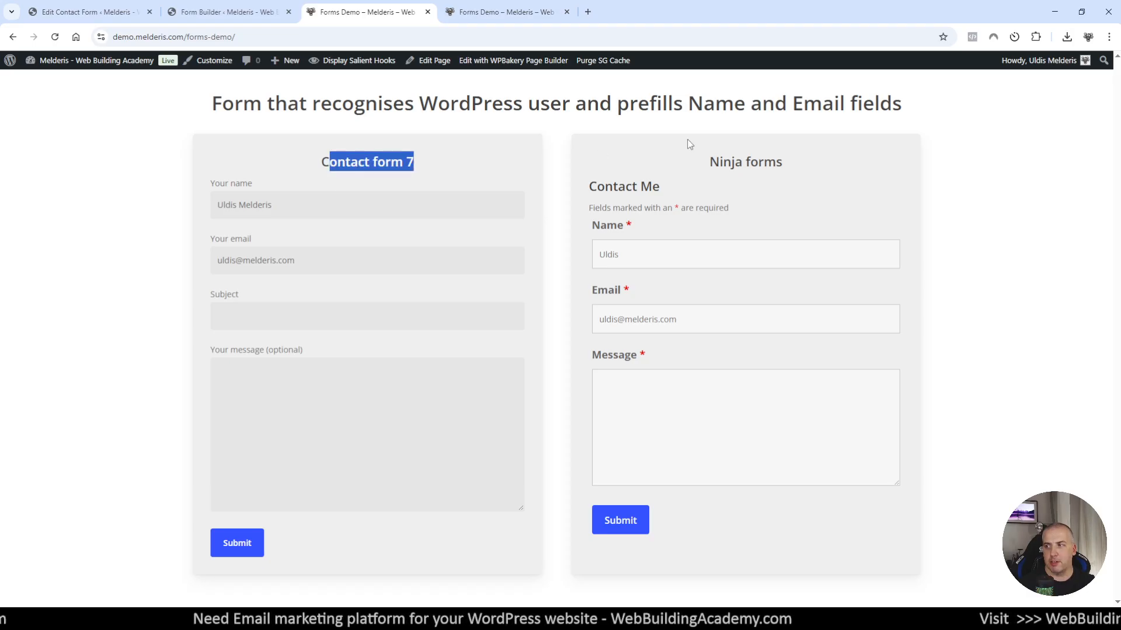
drag(710, 162, 783, 162)
click(142, 171)
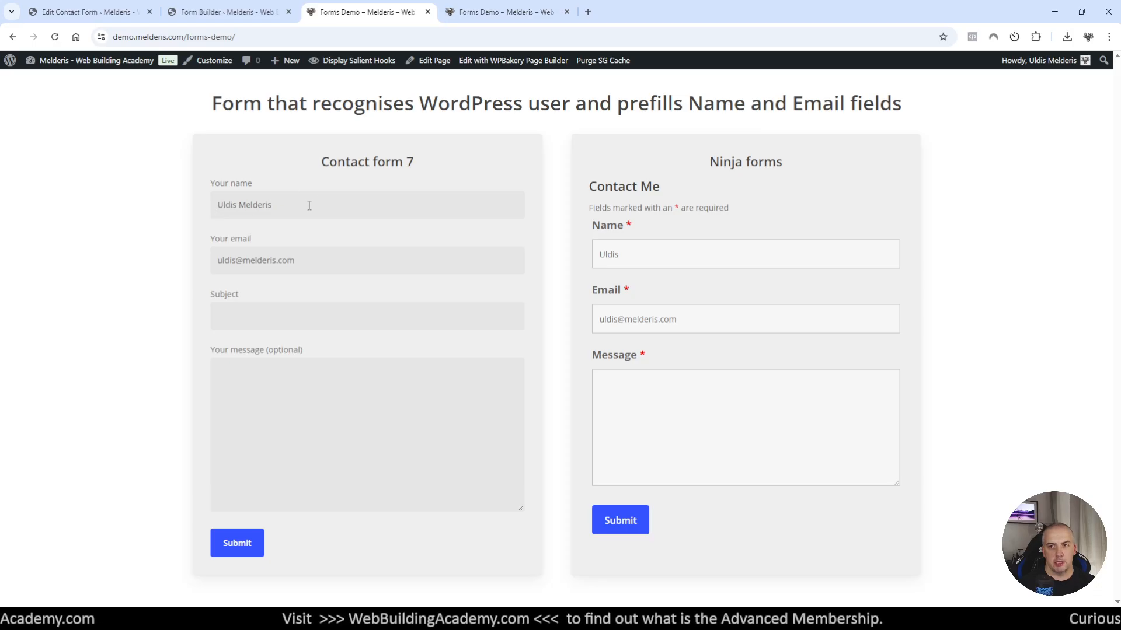
drag(311, 205, 138, 216)
click(140, 216)
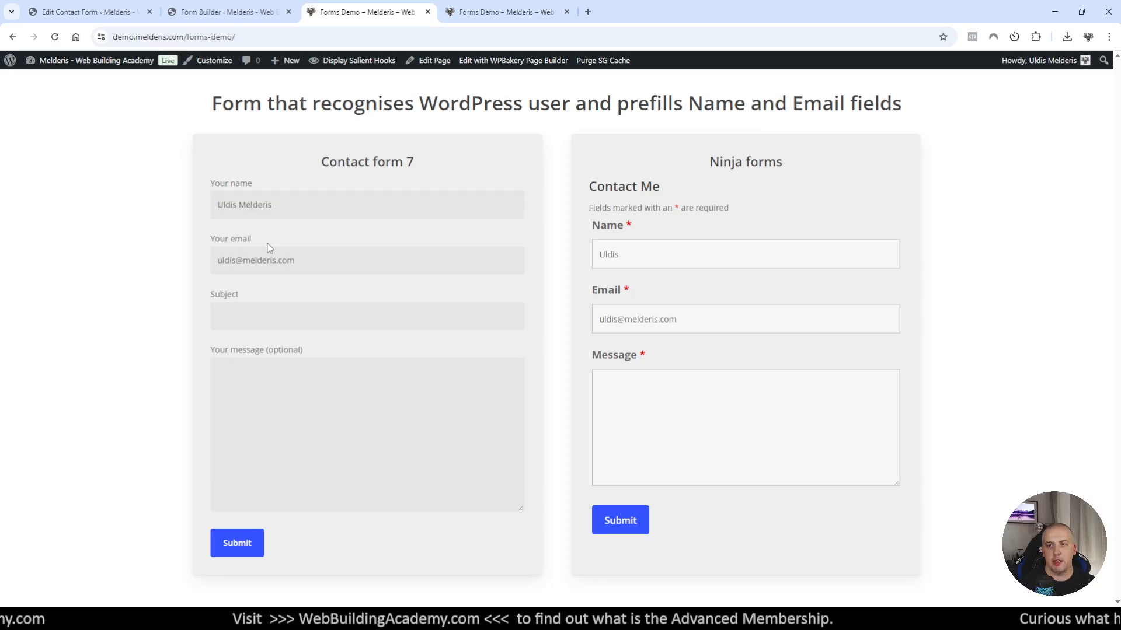
drag(329, 259, 195, 252)
click(140, 252)
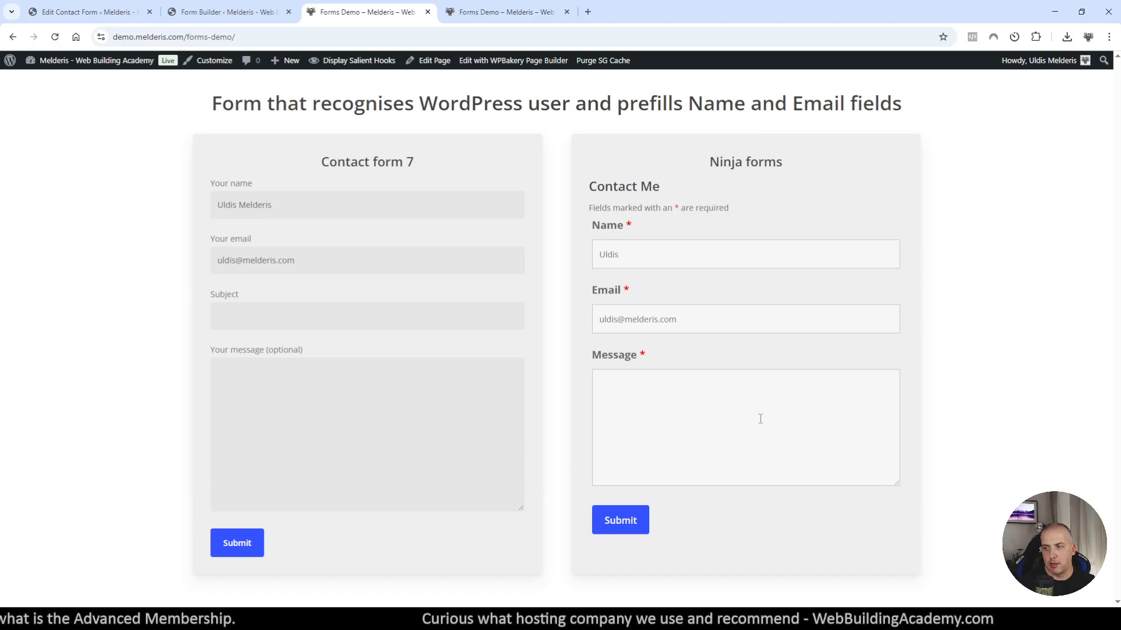
click(608, 518)
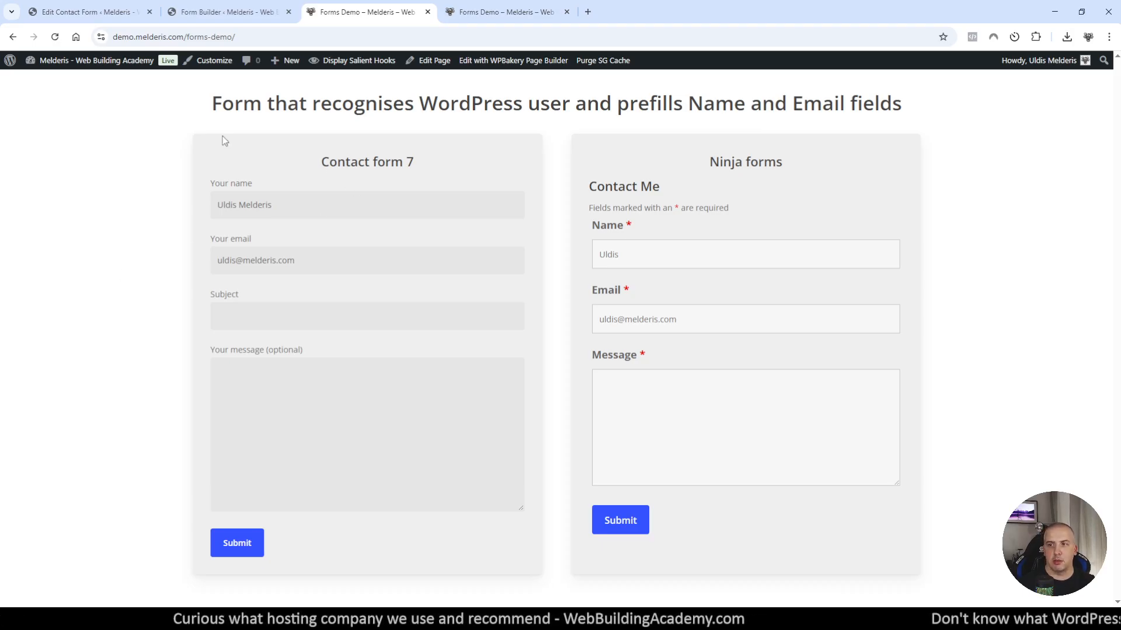
- Switch to the Contact form 1 template and examine the default:user_display_name and default:user_email options in the name and email tags
click(89, 12)
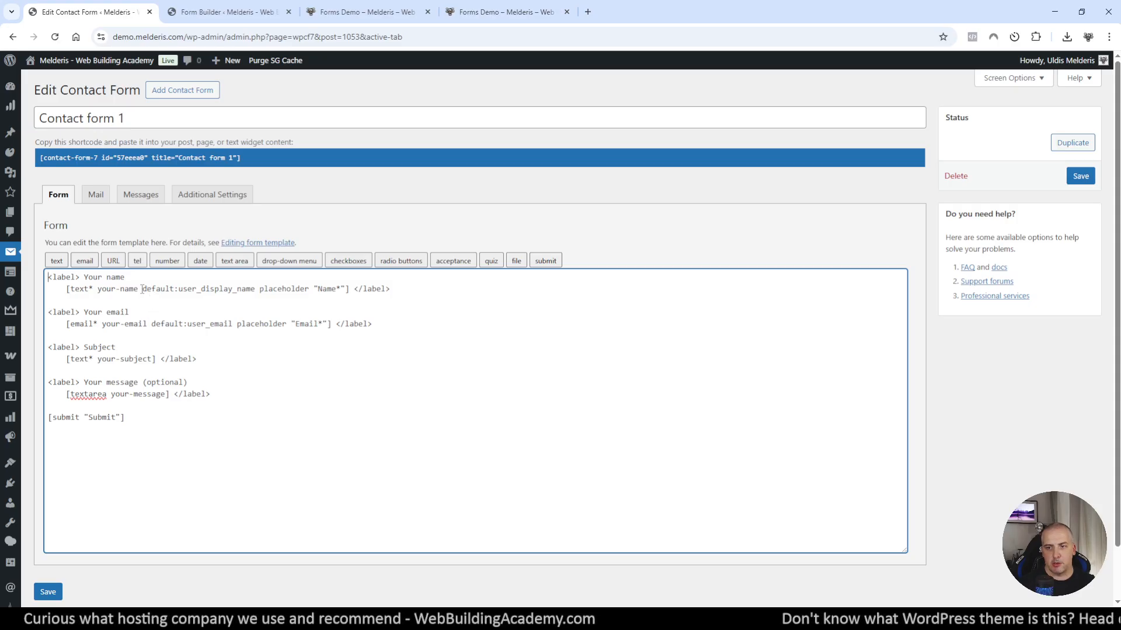
drag(144, 288, 256, 288)
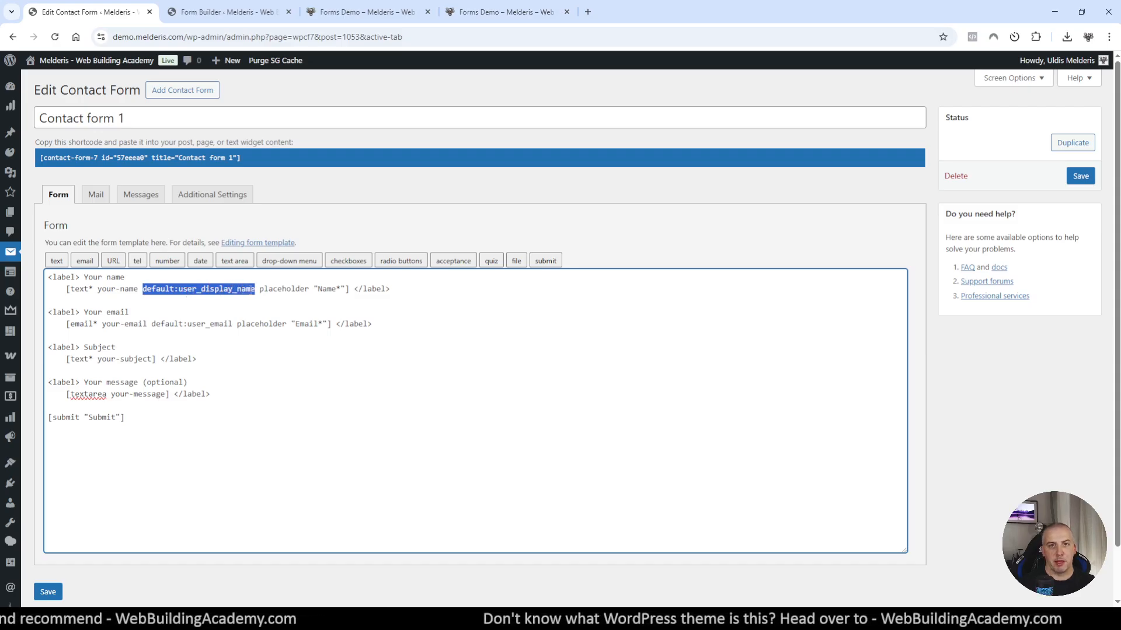
drag(178, 289, 255, 289)
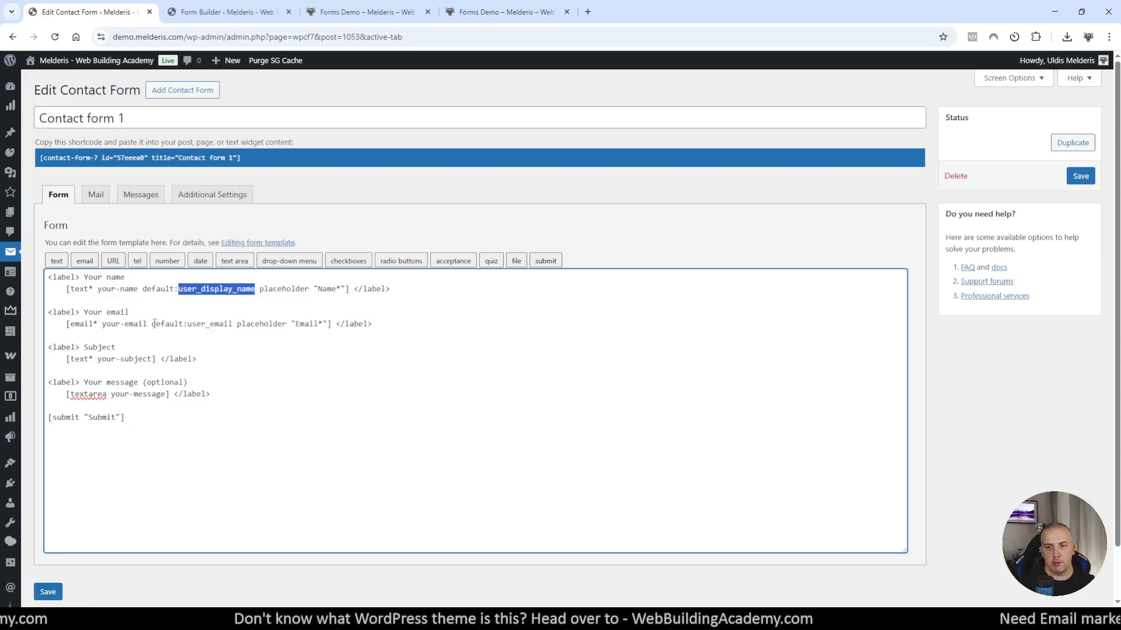
drag(152, 323, 233, 325)
click(192, 325)
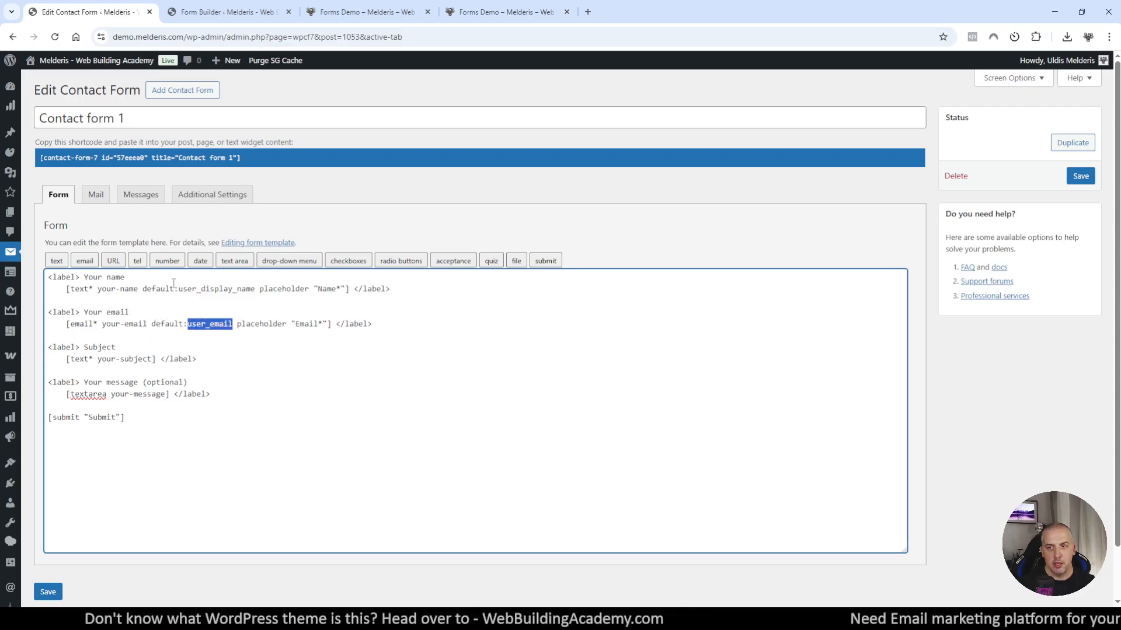
drag(178, 289, 257, 291)
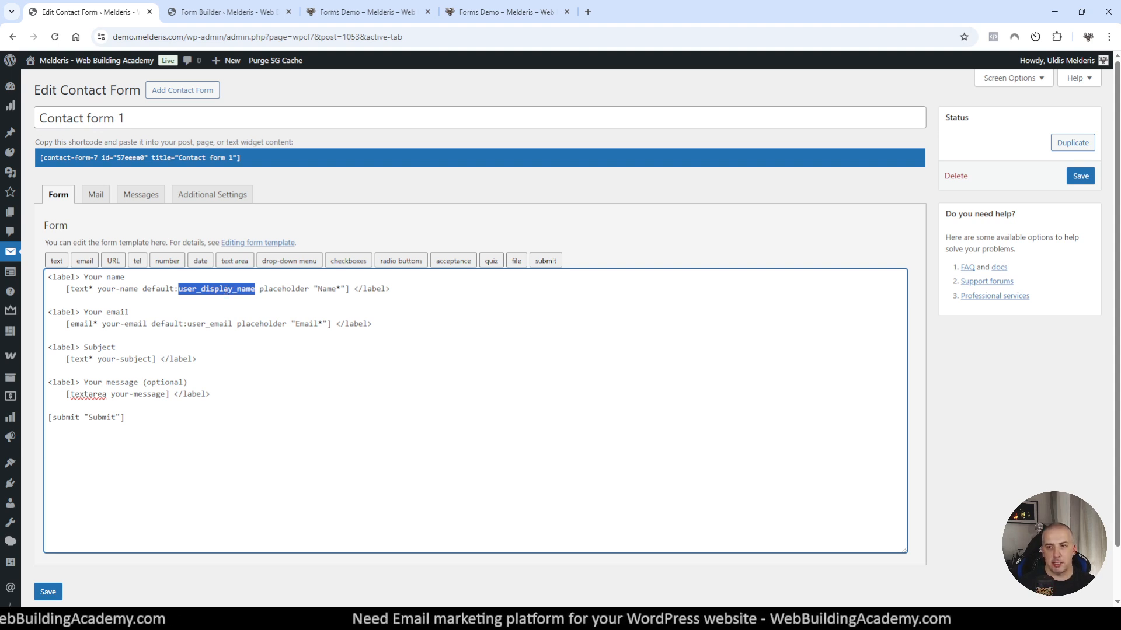
click(261, 290)
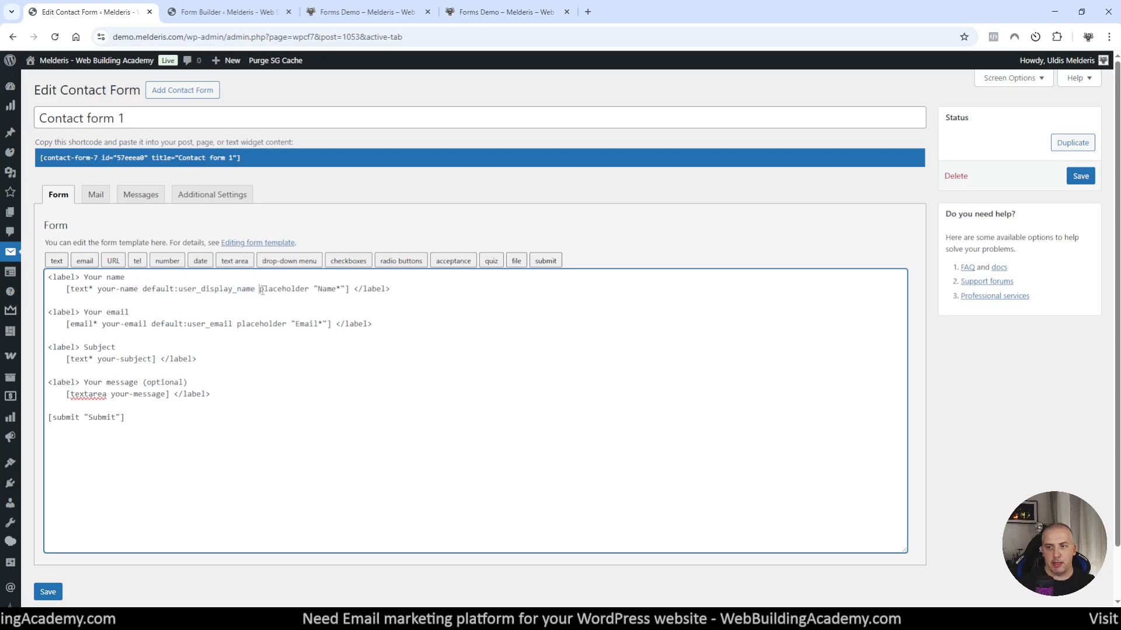
- Examine the placeholder options in the name and email tags of the Contact form 1 template
drag(261, 290, 348, 288)
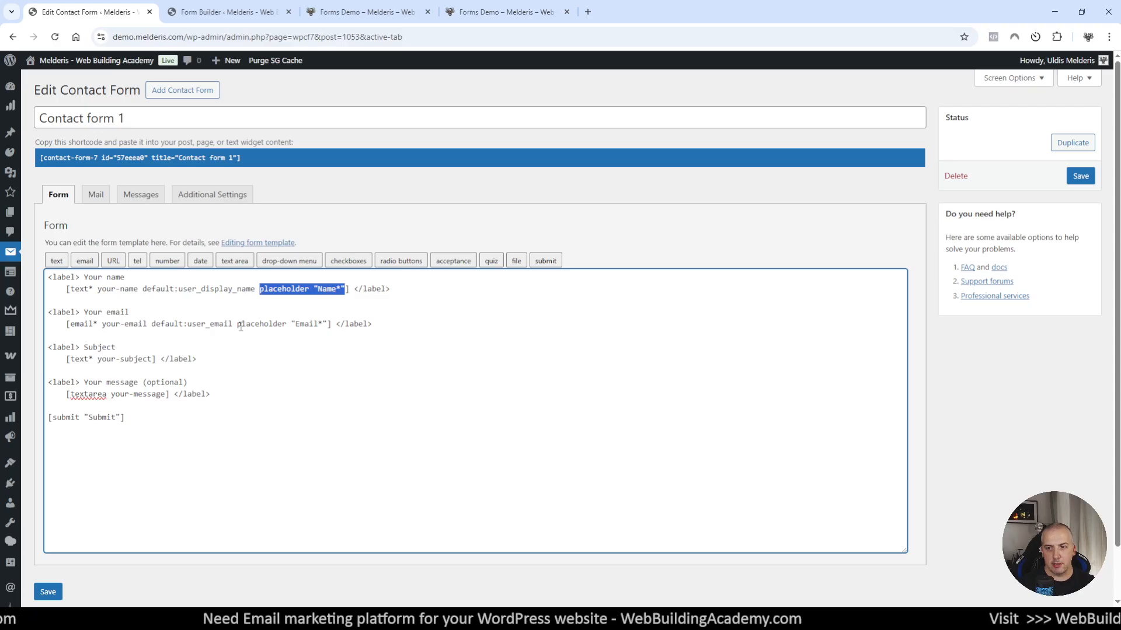
drag(241, 324, 330, 320)
click(306, 290)
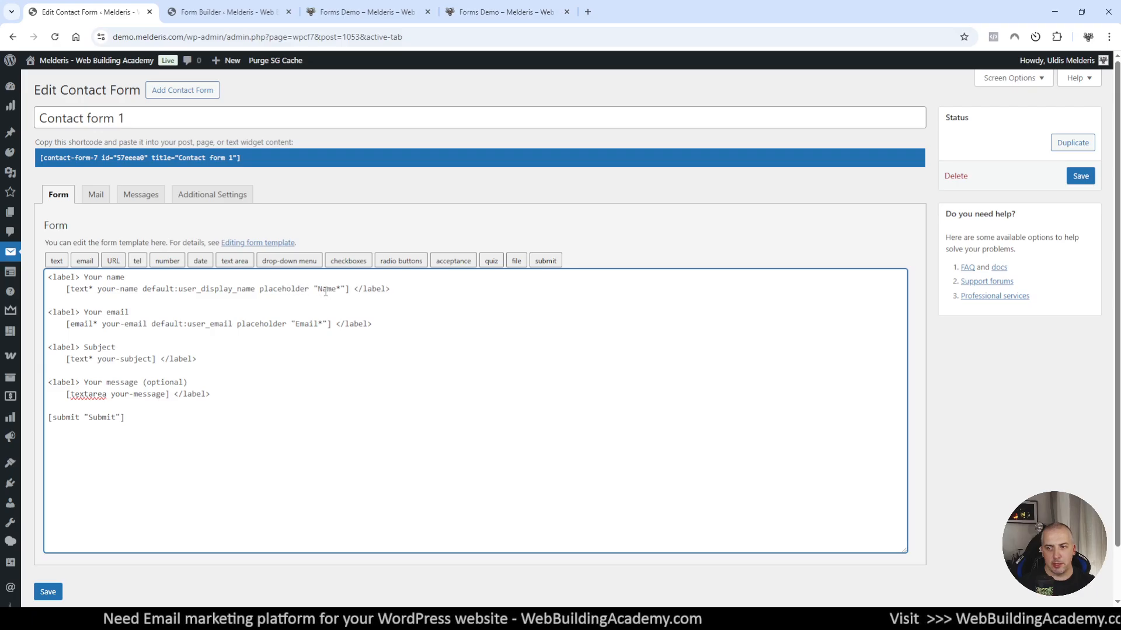
- Compare the "Your name" label in the form template with the name and email labels shown on the demo page
drag(84, 277, 126, 278)
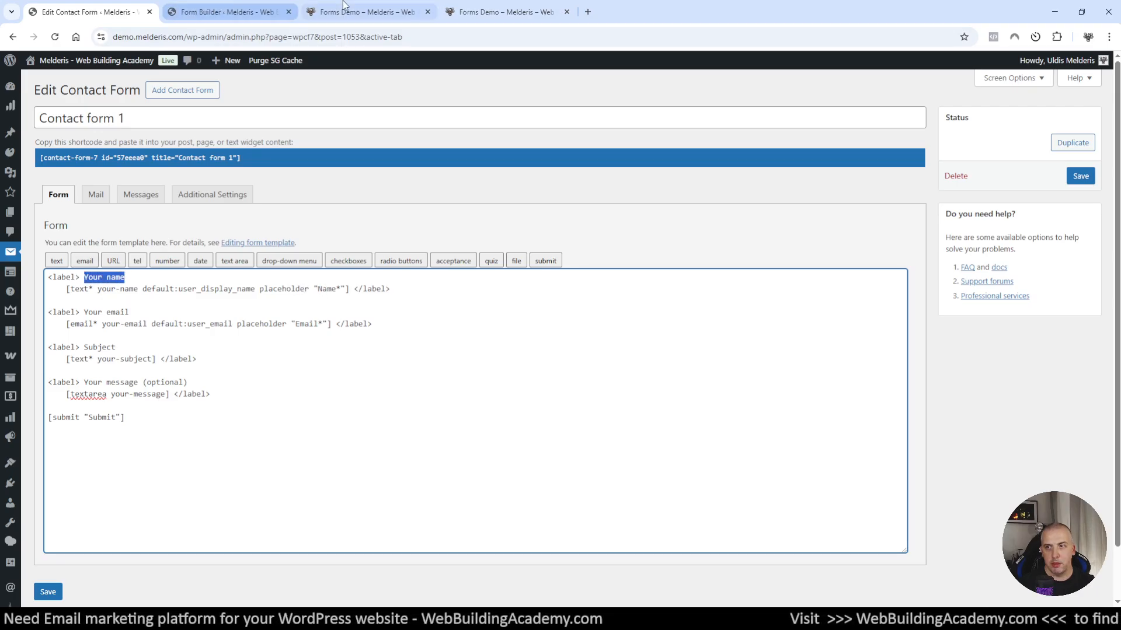
click(363, 13)
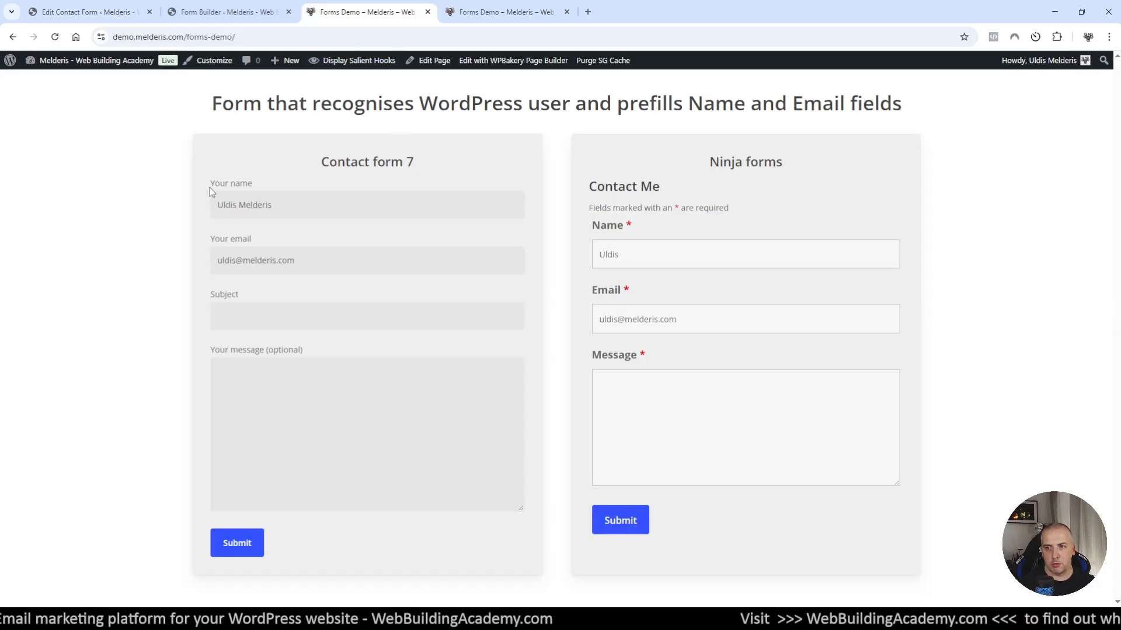
drag(213, 184, 261, 185)
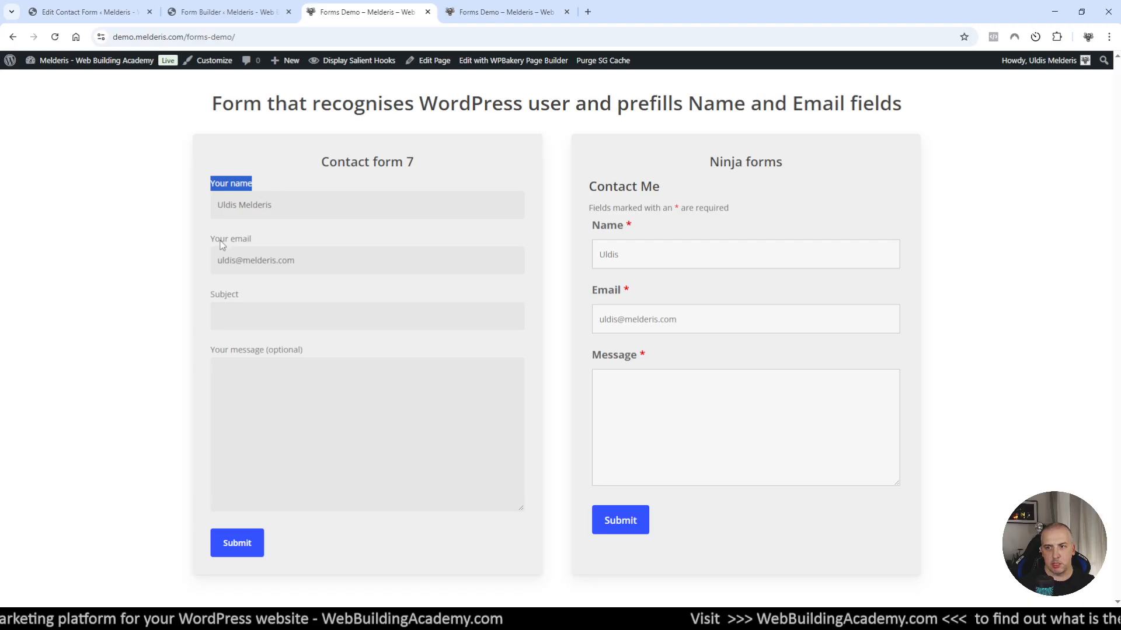
drag(211, 239, 262, 239)
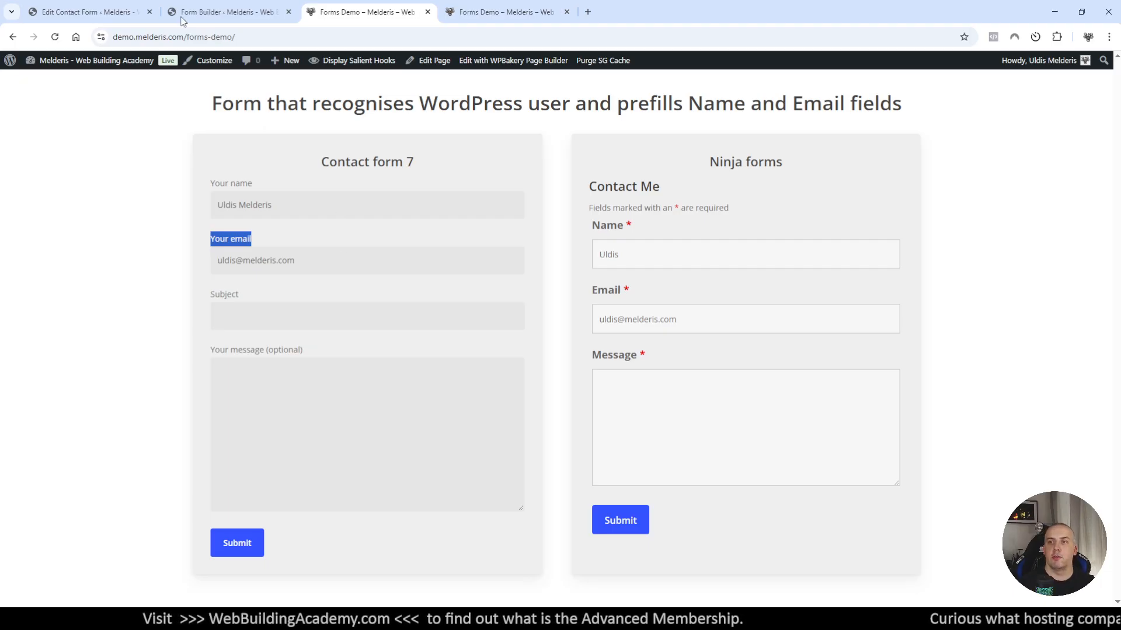
- Examine the Name field's display settings in the Ninja Forms builder and compare them with the Contact form 1 template
click(239, 16)
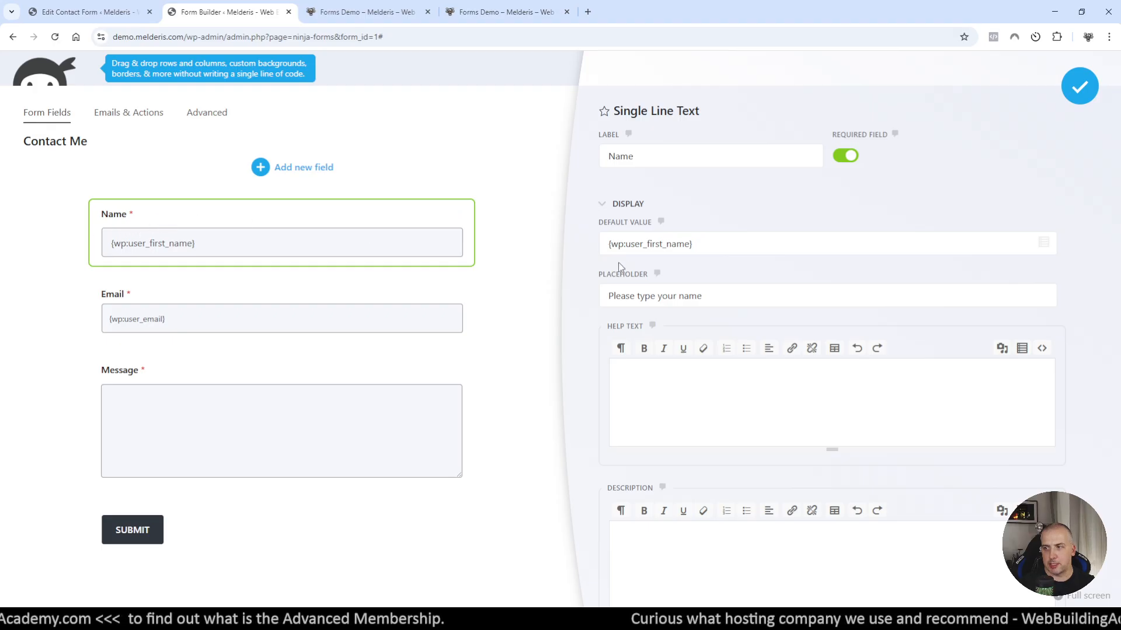
click(604, 205)
click(603, 205)
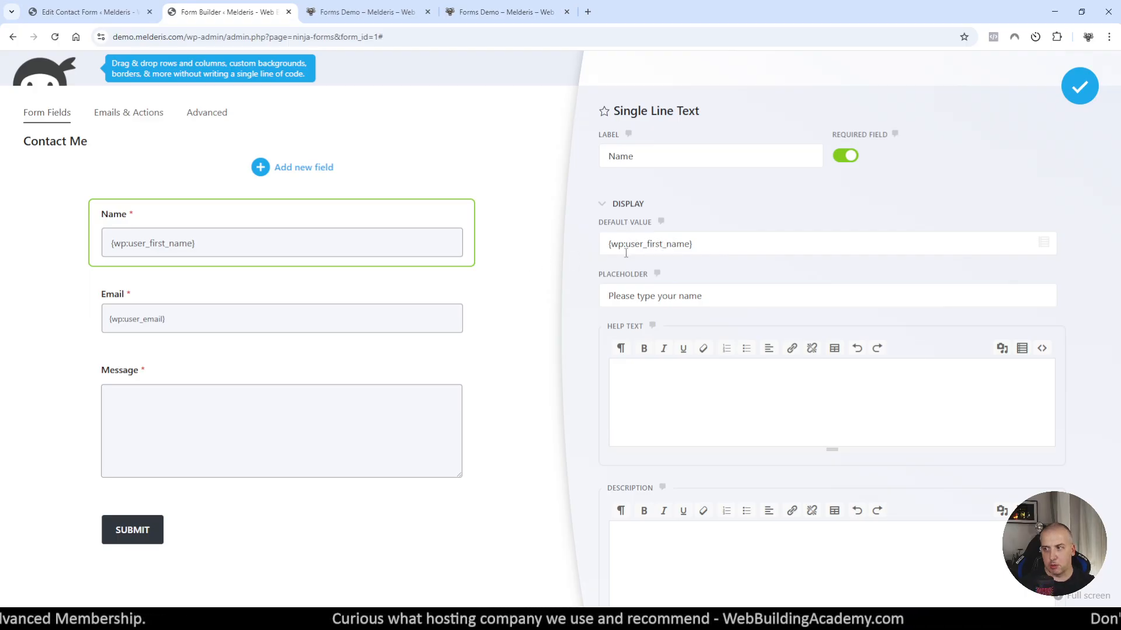
click(93, 22)
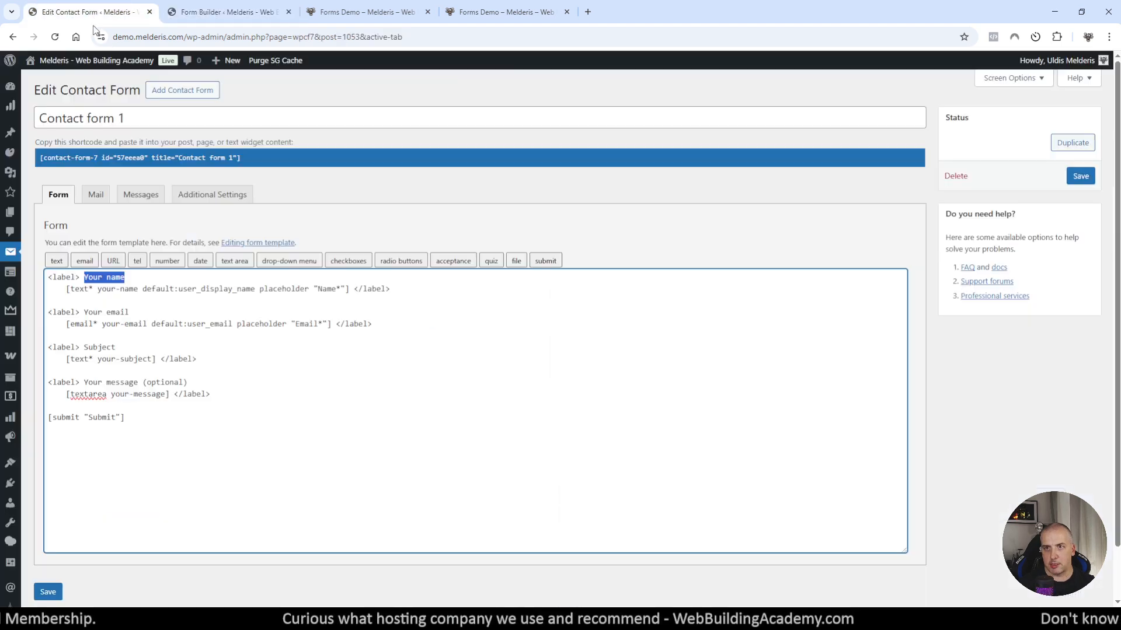
click(187, 297)
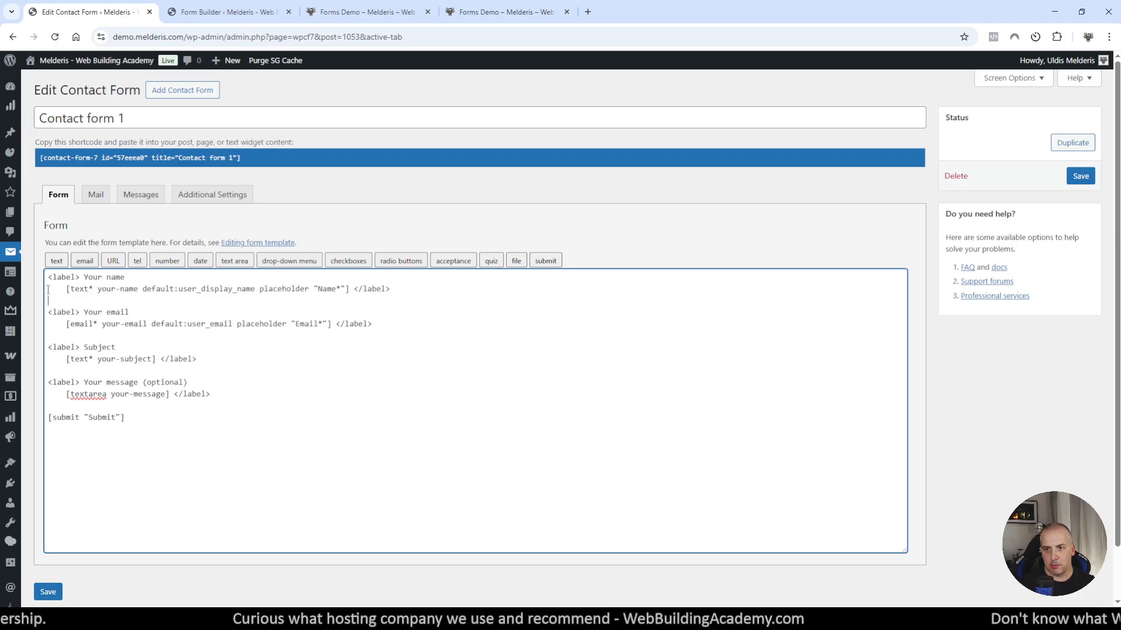
click(214, 17)
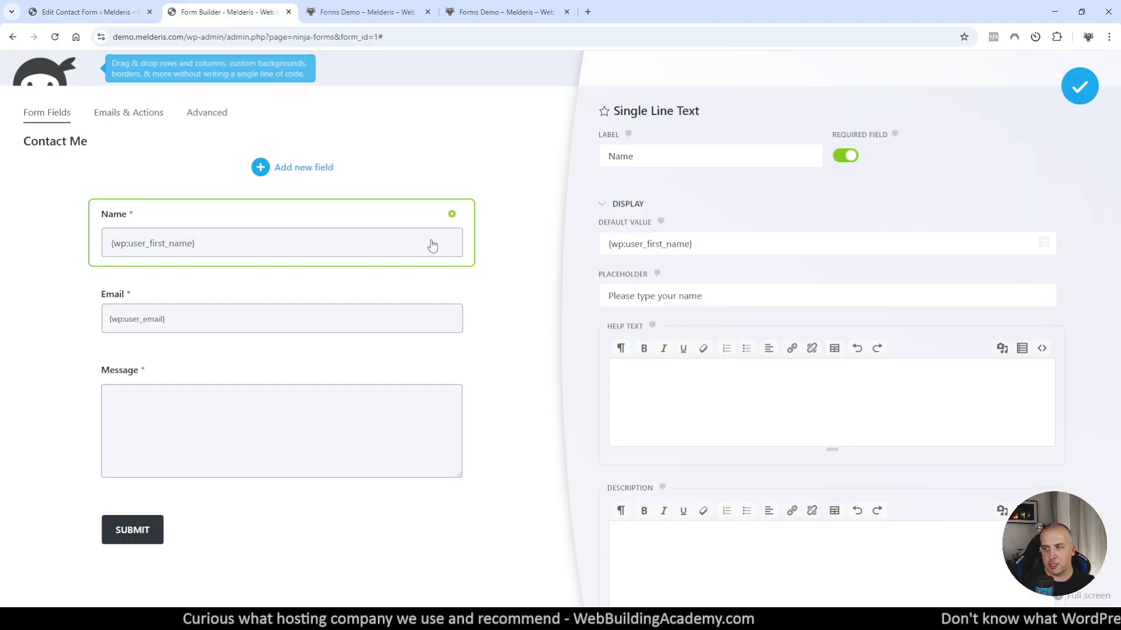
- Examine the default values and placeholders of the Name and Email fields in the Ninja Forms builder
double_click(657, 244)
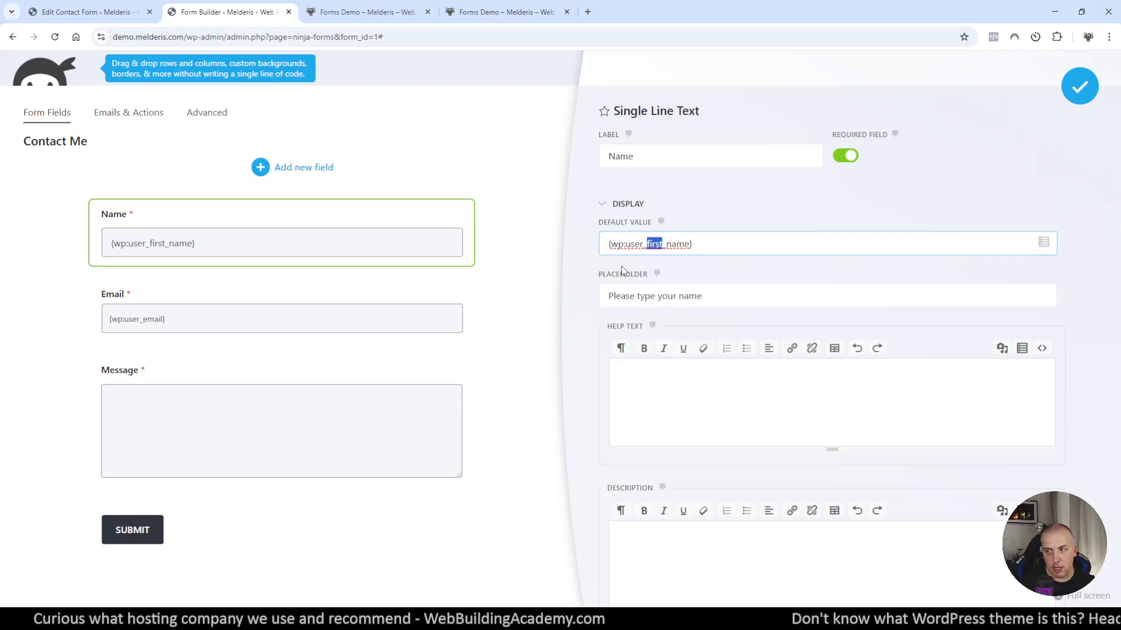
click(608, 297)
drag(607, 297, 713, 297)
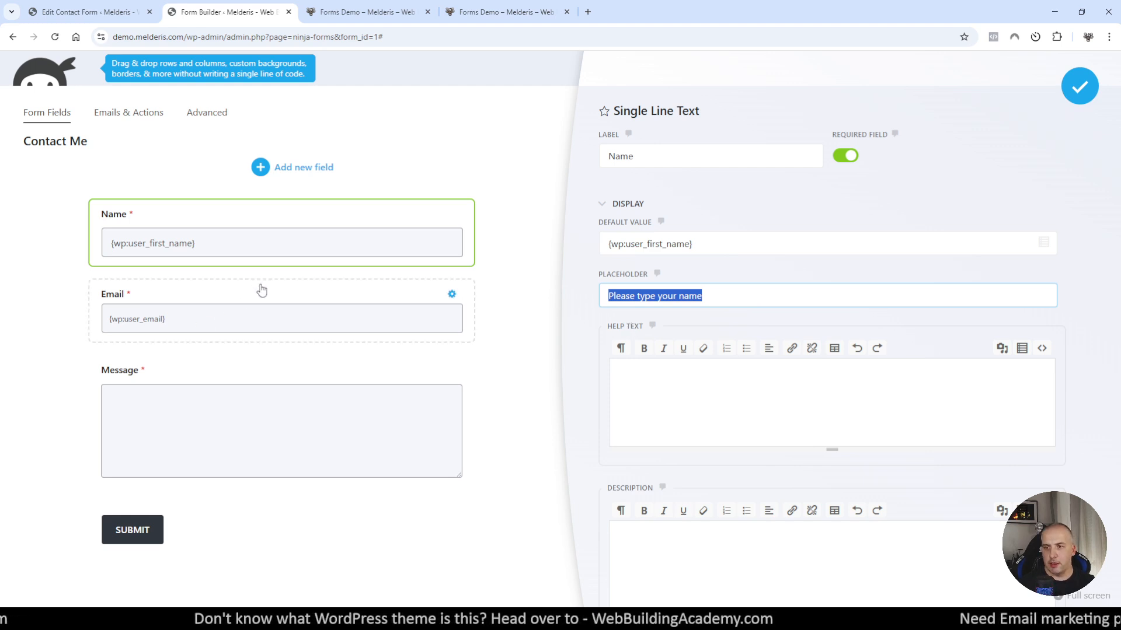
click(408, 317)
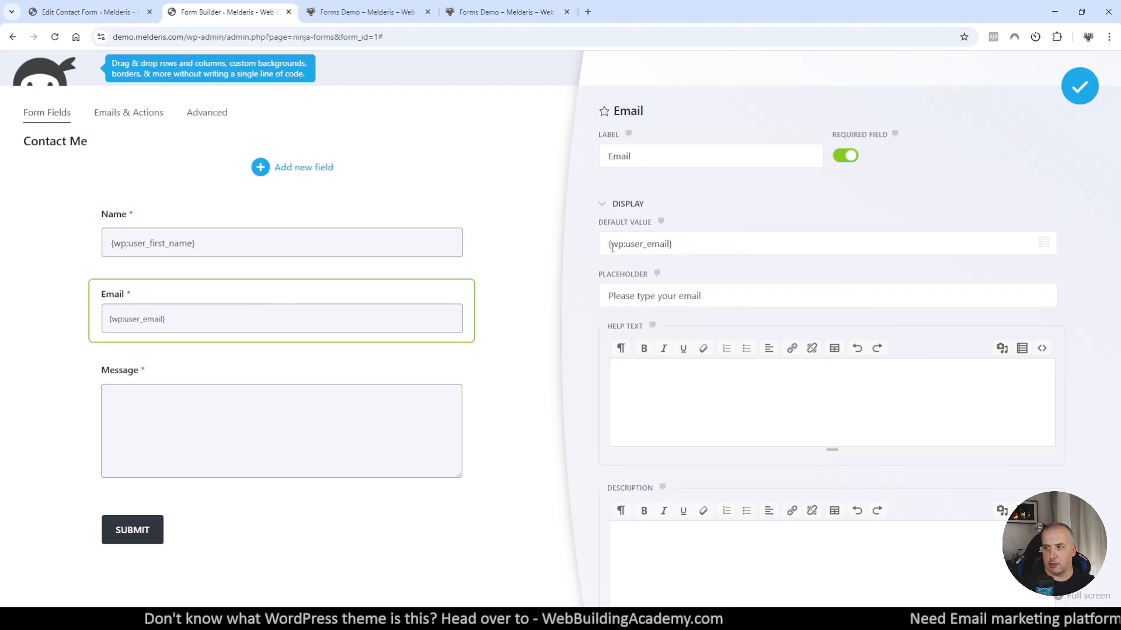
click(671, 244)
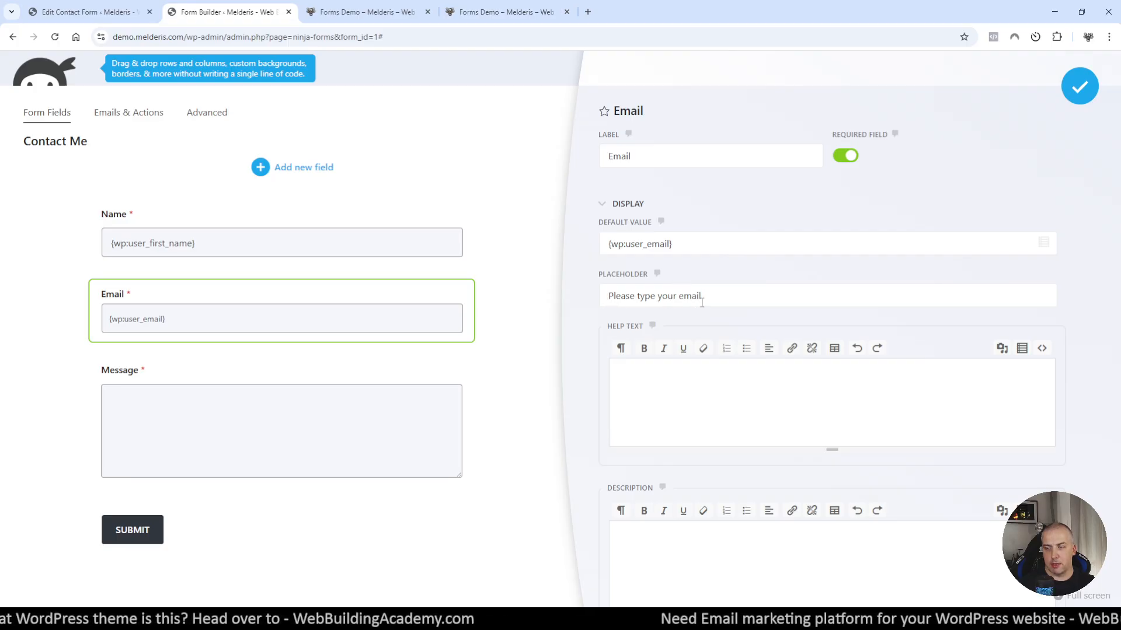
- Compare the logged-in and logged-out demo pages, and fill the logged-out Contact form 7 name field with the saved first name
click(363, 15)
click(155, 266)
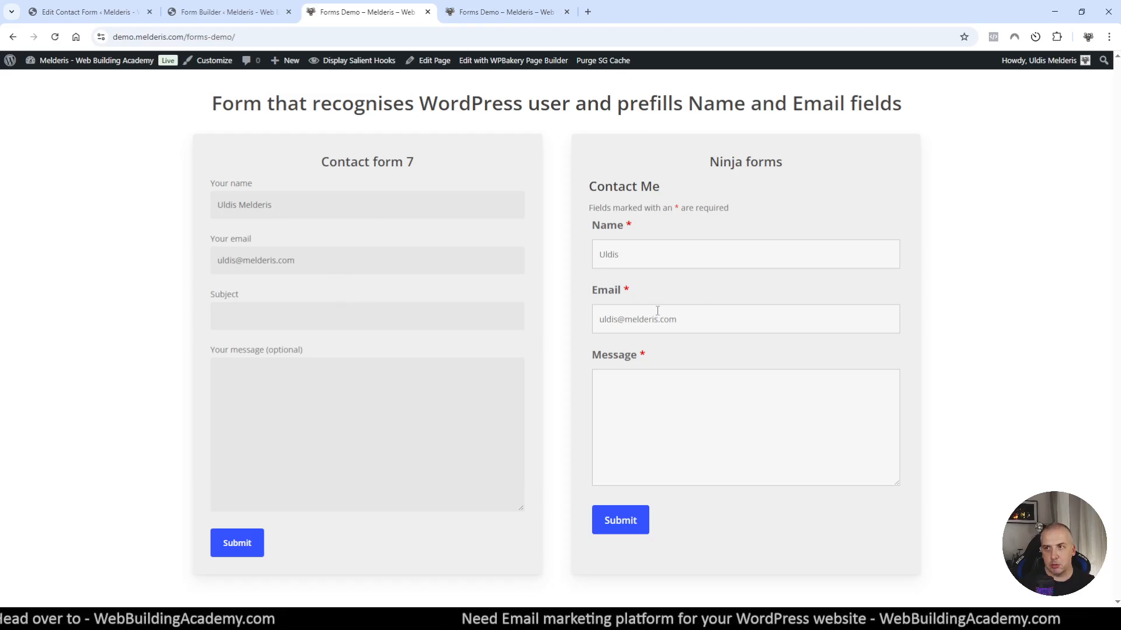
click(492, 13)
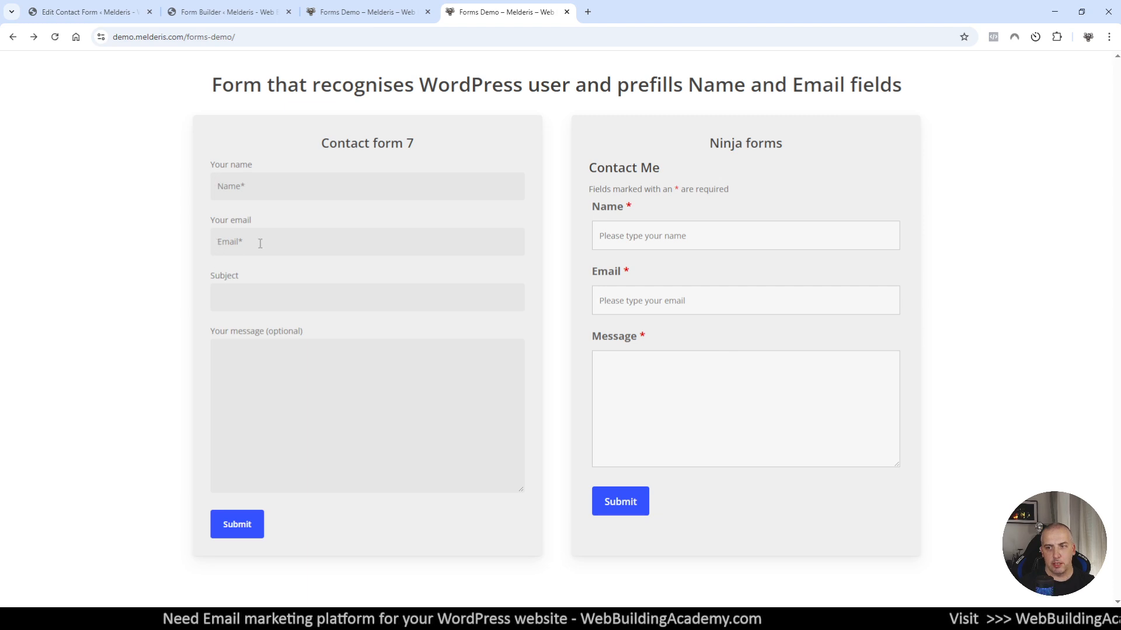
click(223, 185)
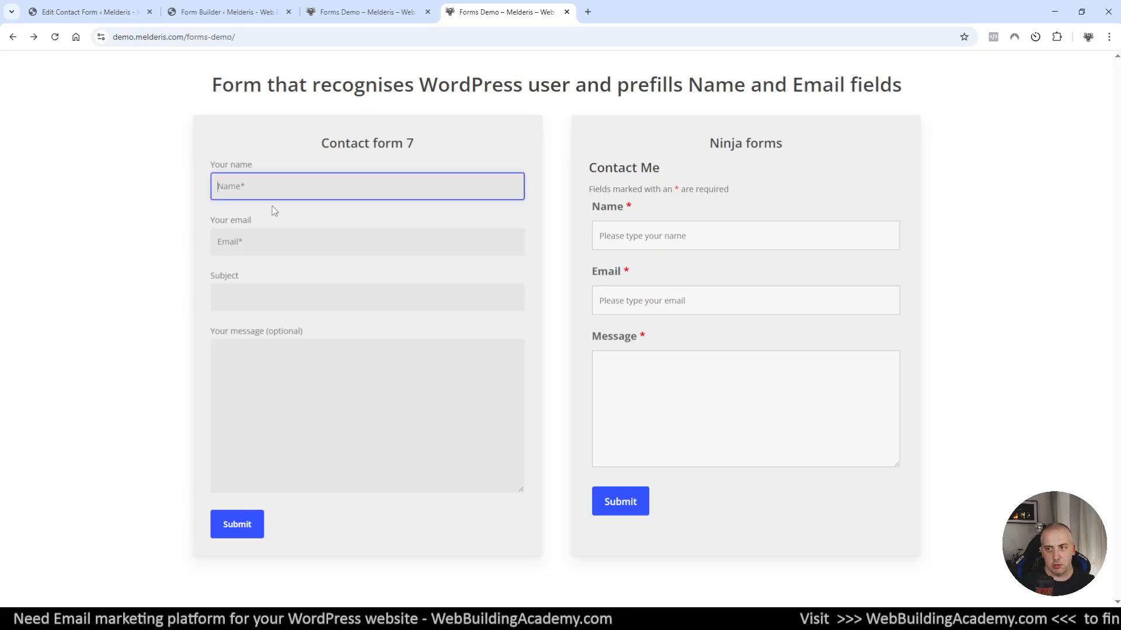
click(288, 227)
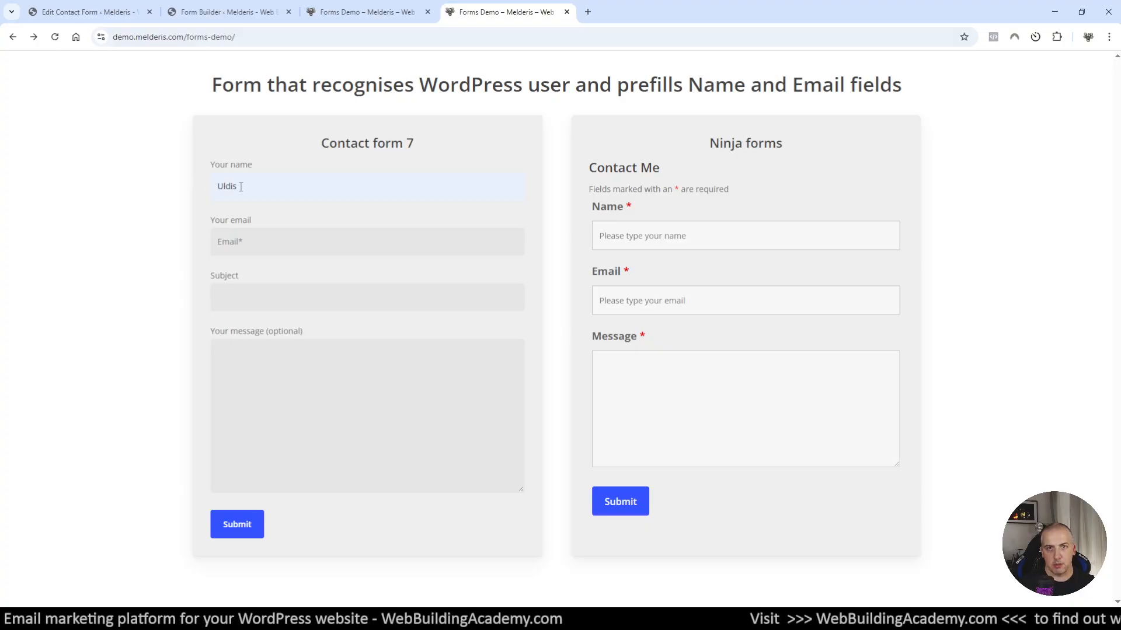